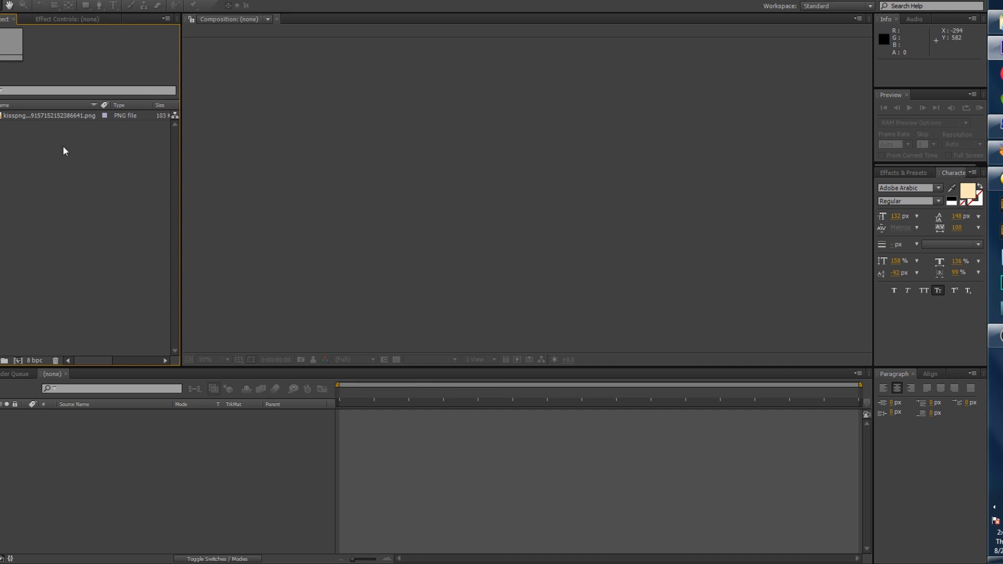
# Step: Create Comp 1 as a black 1920x1080, 29.97 fps composition lasting 15 seconds
pyautogui.click(48, 115)
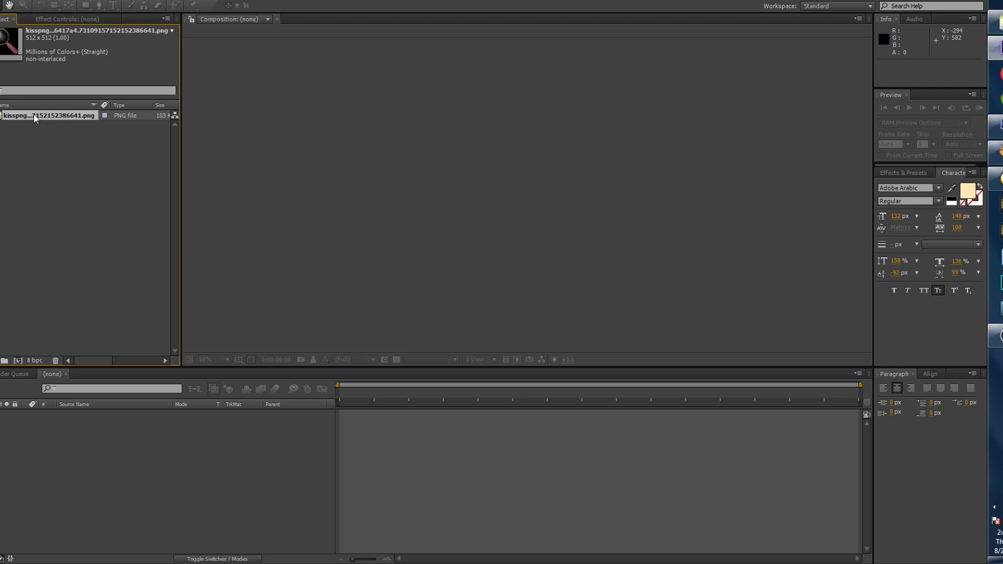
pyautogui.click(42, 1)
pyautogui.click(64, 6)
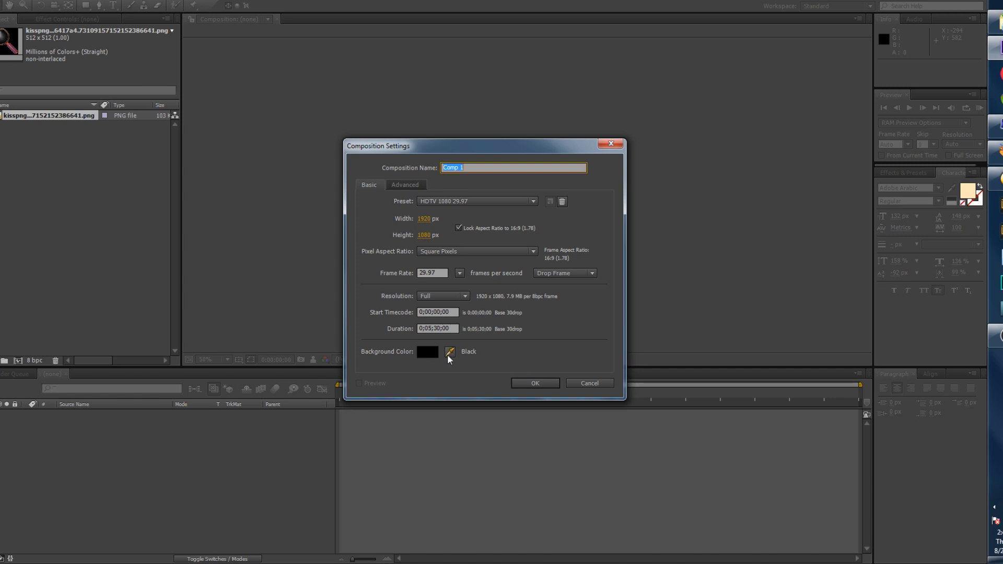
pyautogui.click(431, 327)
pyautogui.write('3000')
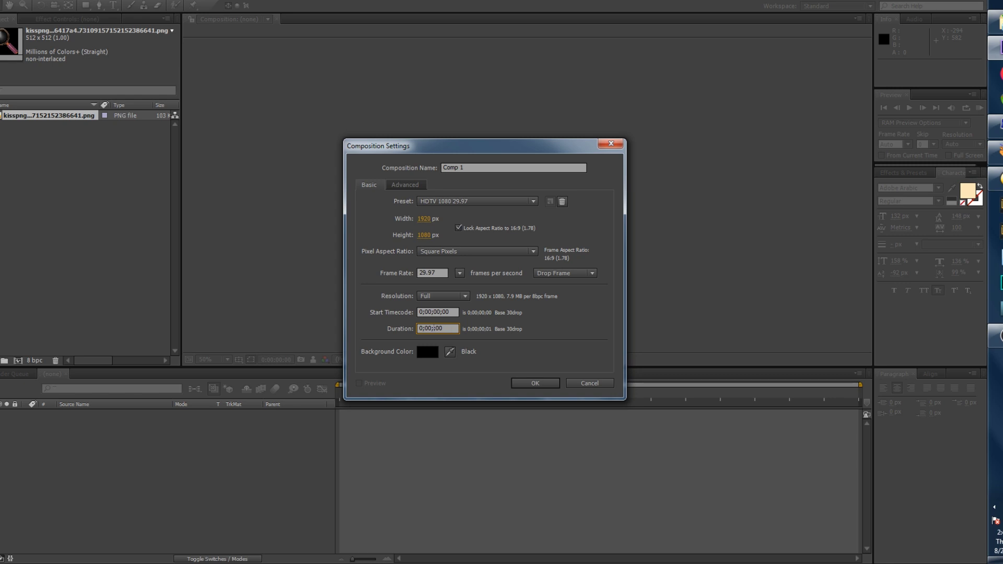
pyautogui.write('15')
pyautogui.click(534, 384)
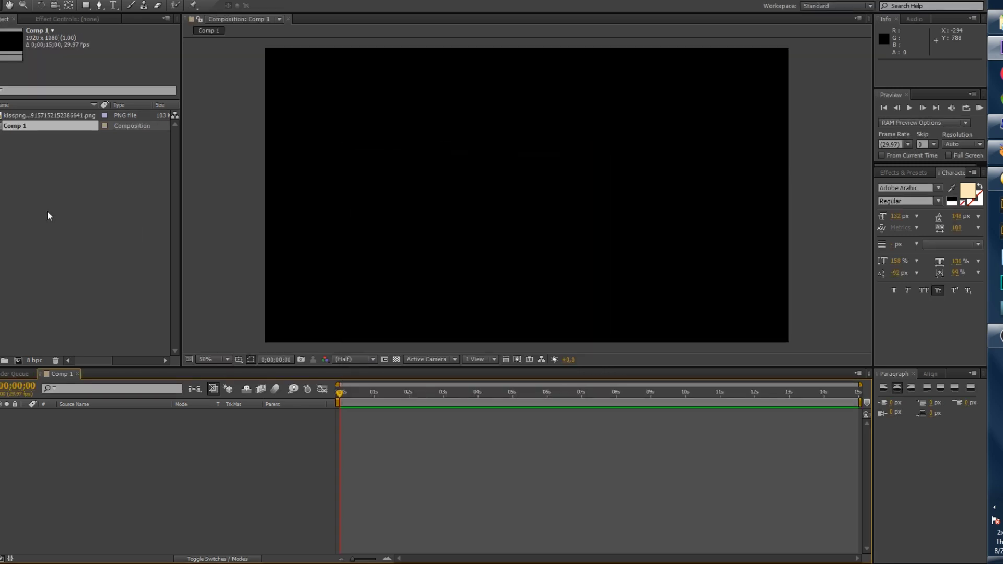
pyautogui.click(47, 117)
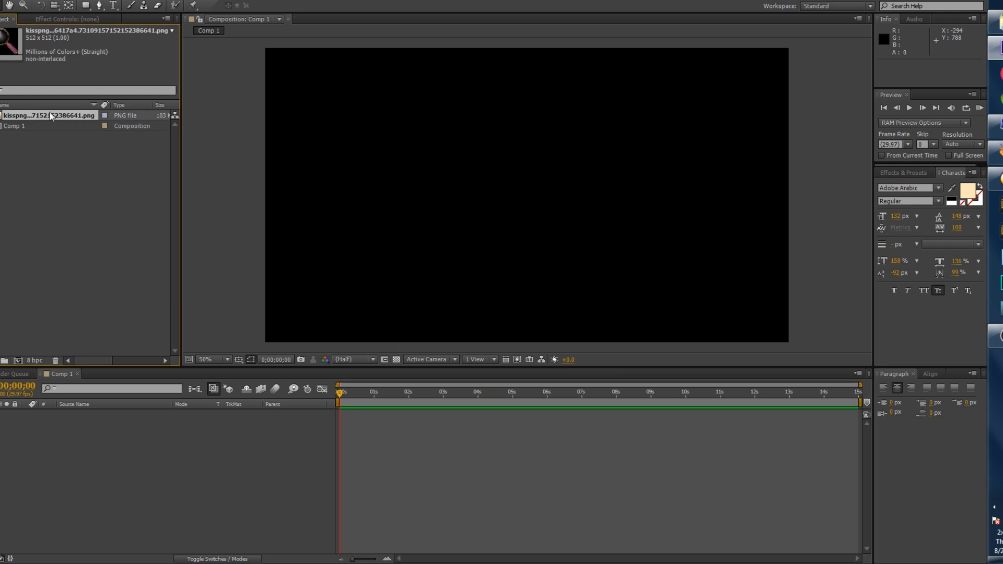
# Step: Drop the magnifying-glass PNG centered into Comp 1, reveal its Transform properties, and go to frame 10
pyautogui.moveTo(53, 117); pyautogui.dragTo(119, 416)
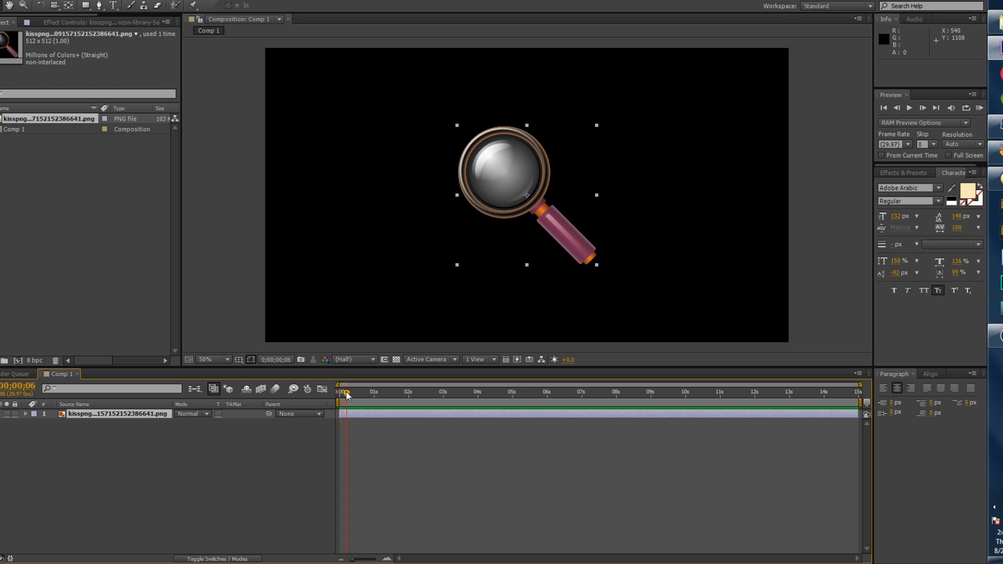
pyautogui.click(25, 413)
pyautogui.click(35, 423)
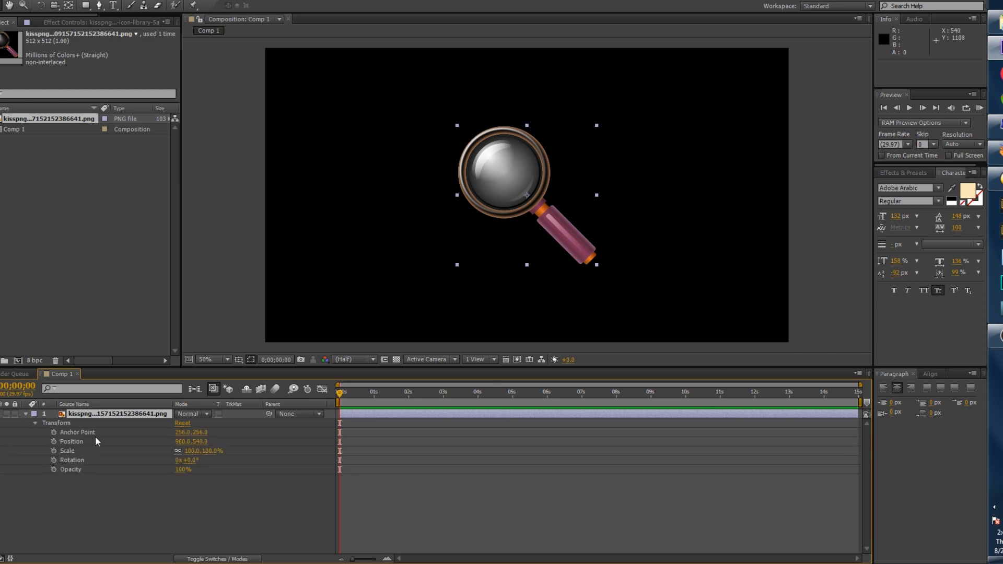
pyautogui.moveTo(340, 397); pyautogui.dragTo(352, 397)
# Step: Keyframe the magnifier's Scale from 0% at frame 0 to 100% at frame 10, then preview it
pyautogui.click(53, 450)
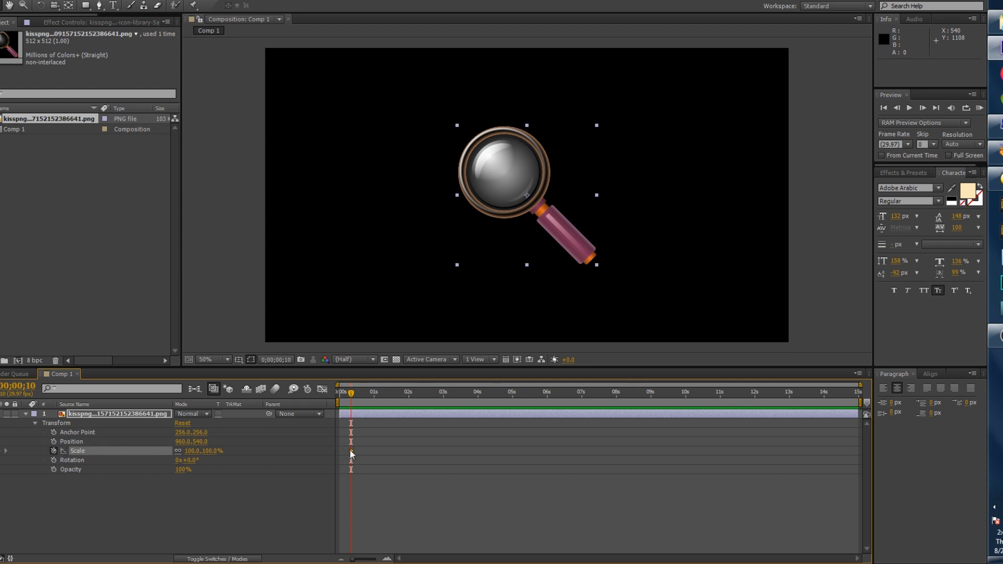
pyautogui.moveTo(351, 396); pyautogui.dragTo(335, 397)
pyautogui.click(210, 451)
pyautogui.write('0')
pyautogui.press('Return')
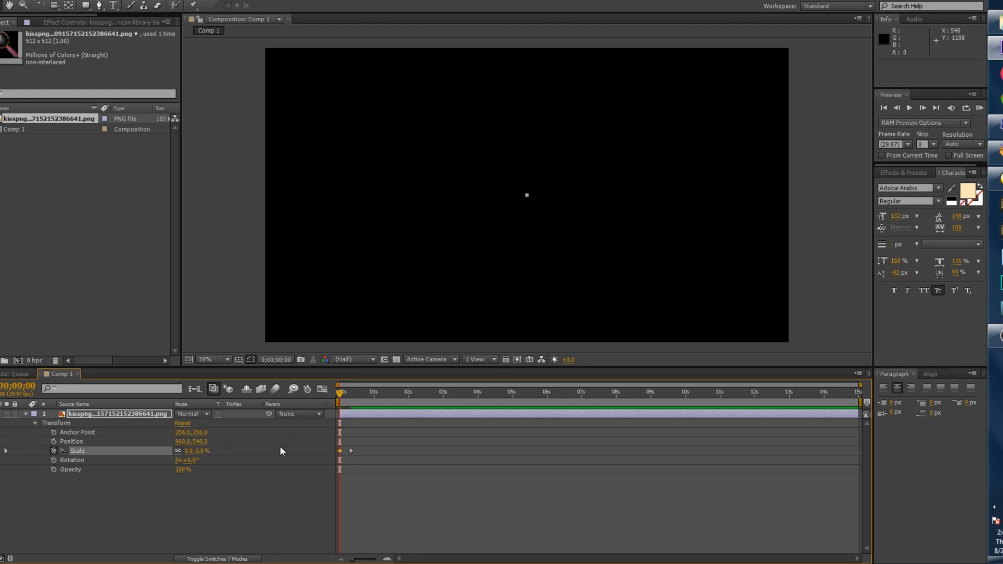
pyautogui.press('space')
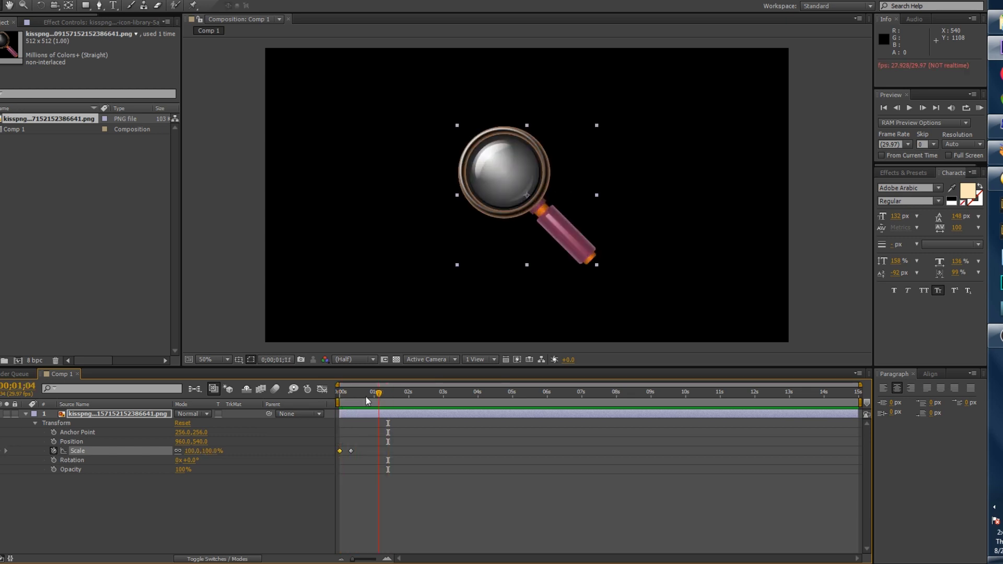
pyautogui.moveTo(385, 393); pyautogui.dragTo(322, 400)
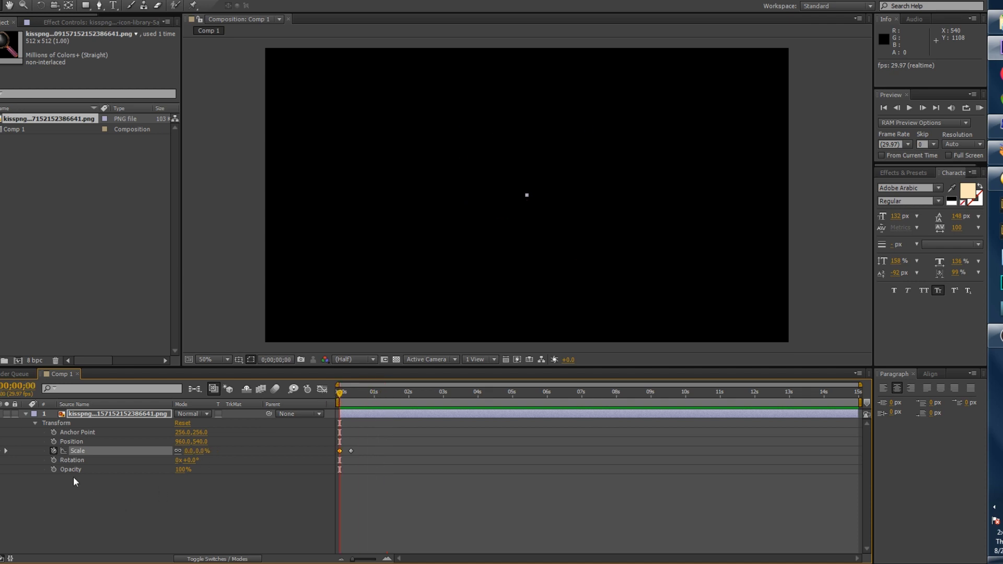
# Step: Select all the bounce code in BOUNCE-CODE-AFTER-EFFECTS.txt, then return to After Effects
pyautogui.click(995, 178)
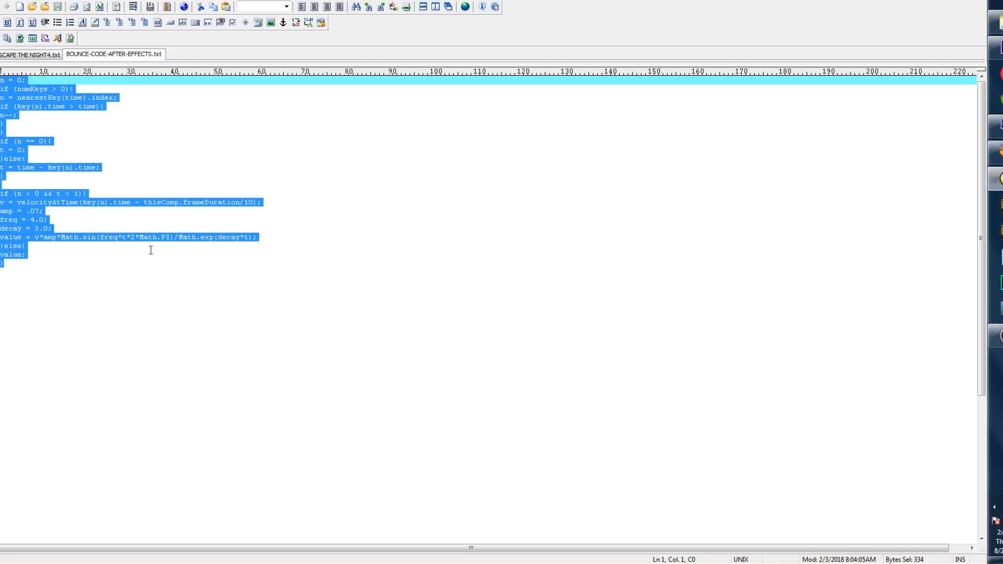
pyautogui.click(33, 158)
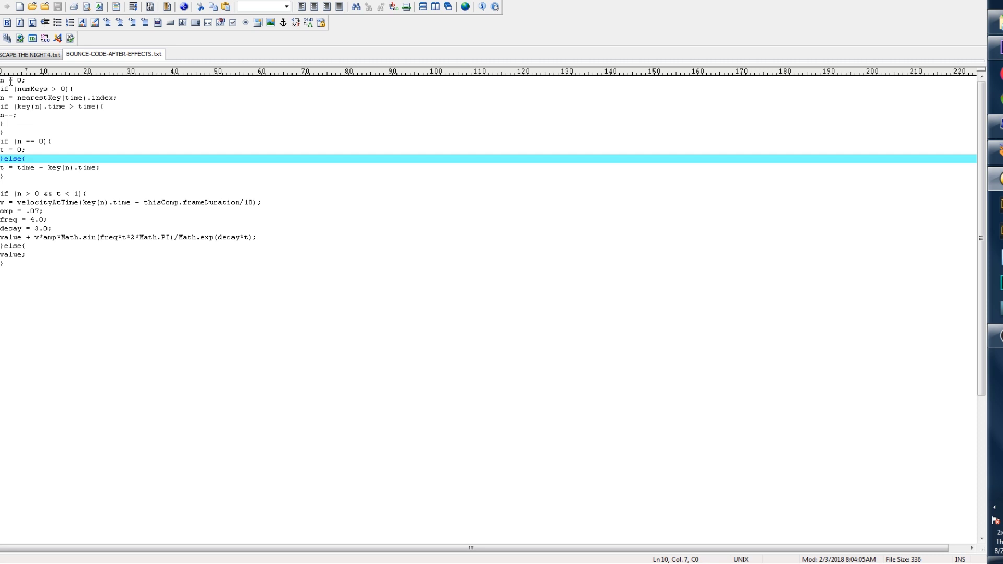
pyautogui.moveTo(8, 265); pyautogui.dragTo(1, 80)
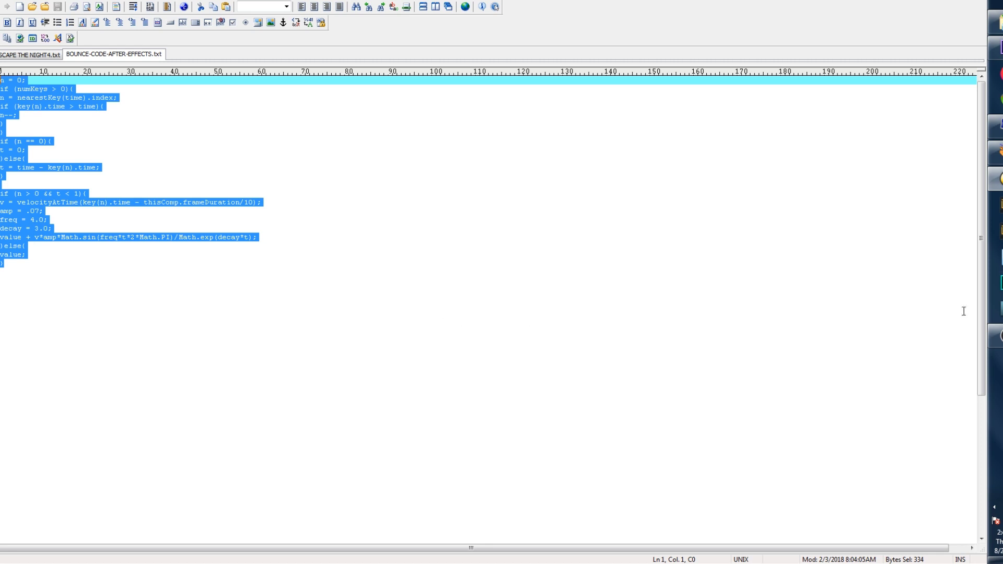
pyautogui.click(997, 47)
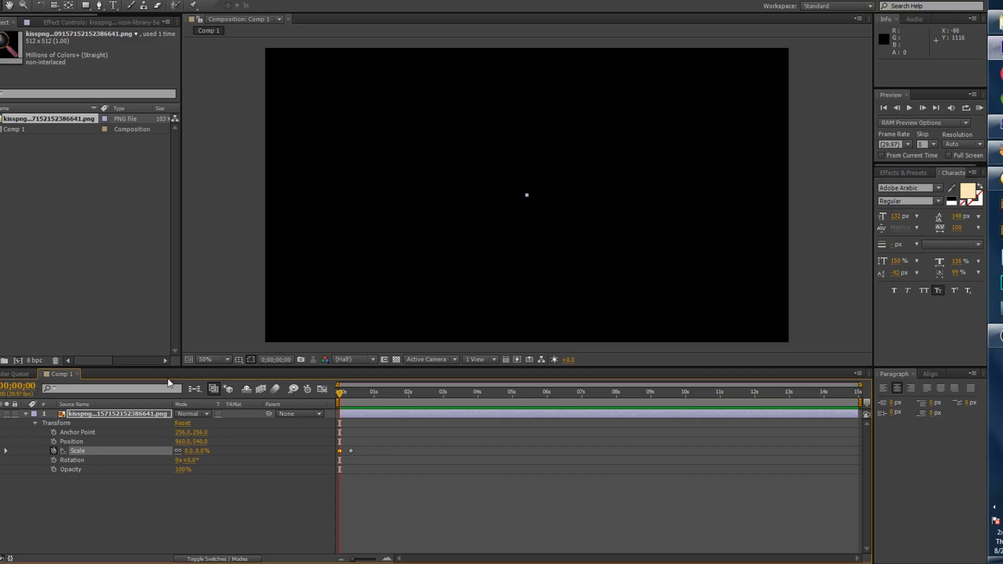
# Step: Paste the bounce expression (amp .07, freq 4.0, decay 3.0) into the magnifier's Scale
pyautogui.keyDown('alt'); pyautogui.click(54, 451); pyautogui.keyUp('alt')
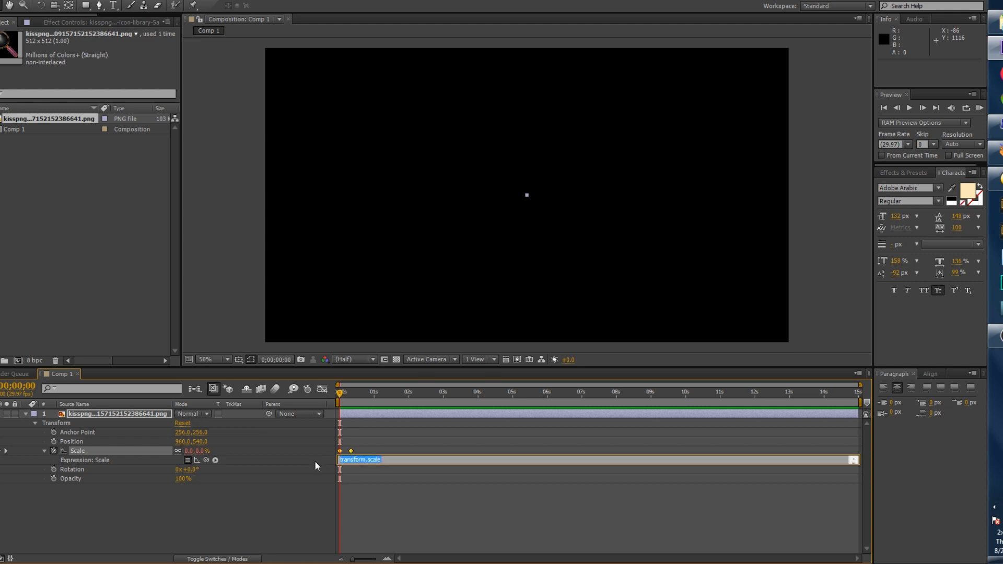
pyautogui.hotkey('ctrl', 'v')
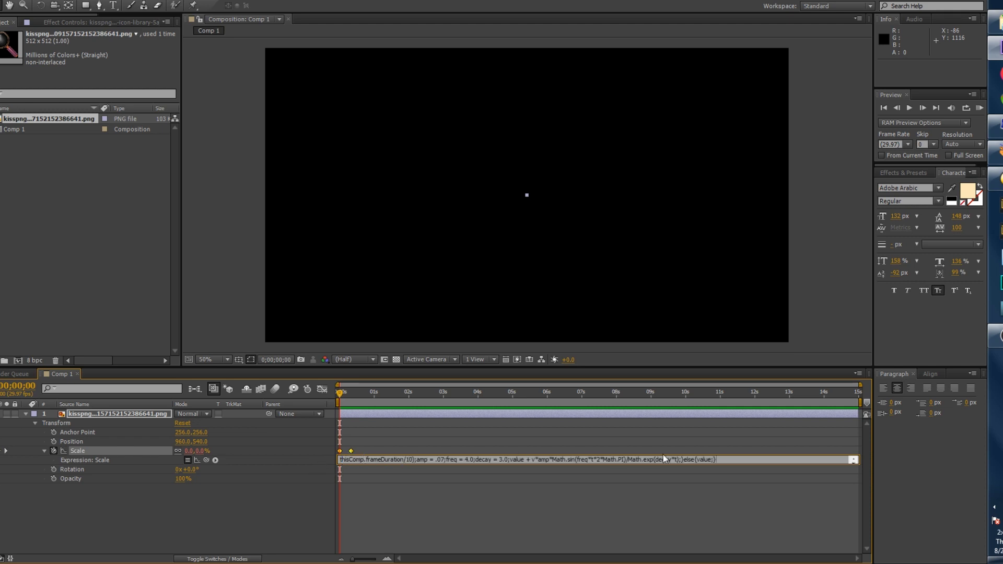
pyautogui.click(343, 394)
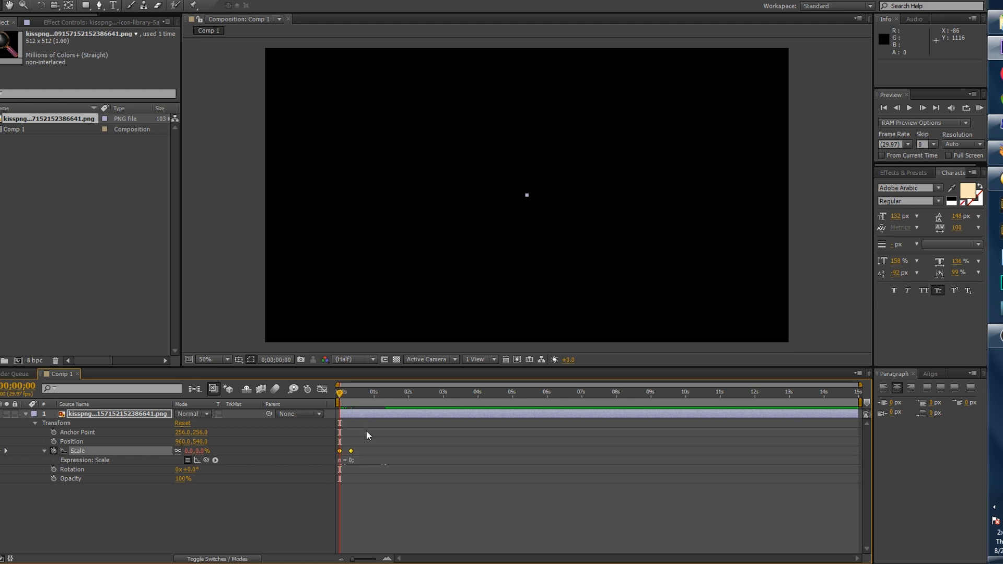
# Step: Preview the bouncing magnifier from the start, then bring up the troll images folder
pyautogui.press('space')
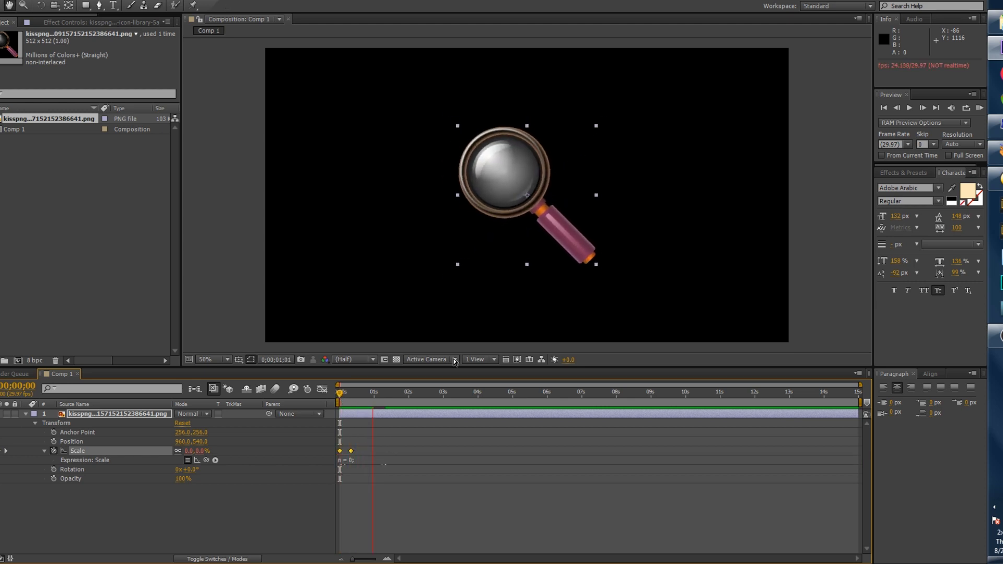
pyautogui.click(340, 393)
pyautogui.click(339, 393)
pyautogui.press('space')
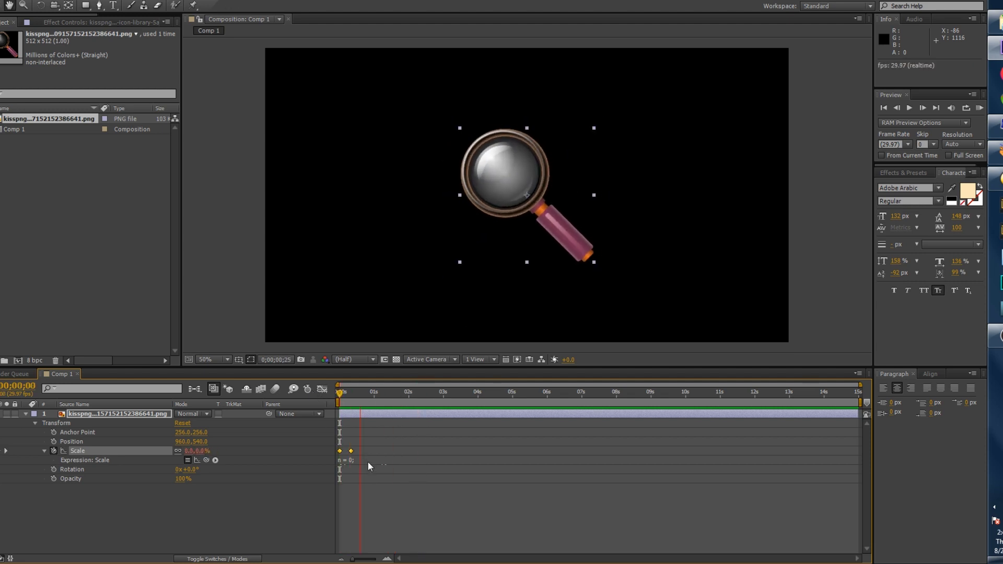
pyautogui.press('space')
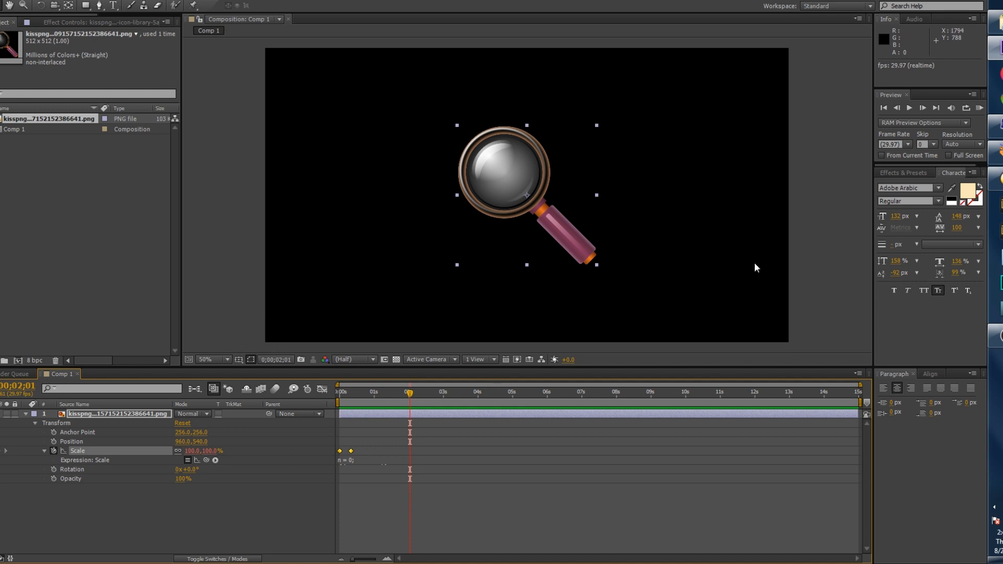
pyautogui.hotkey('alt', 'Tab')
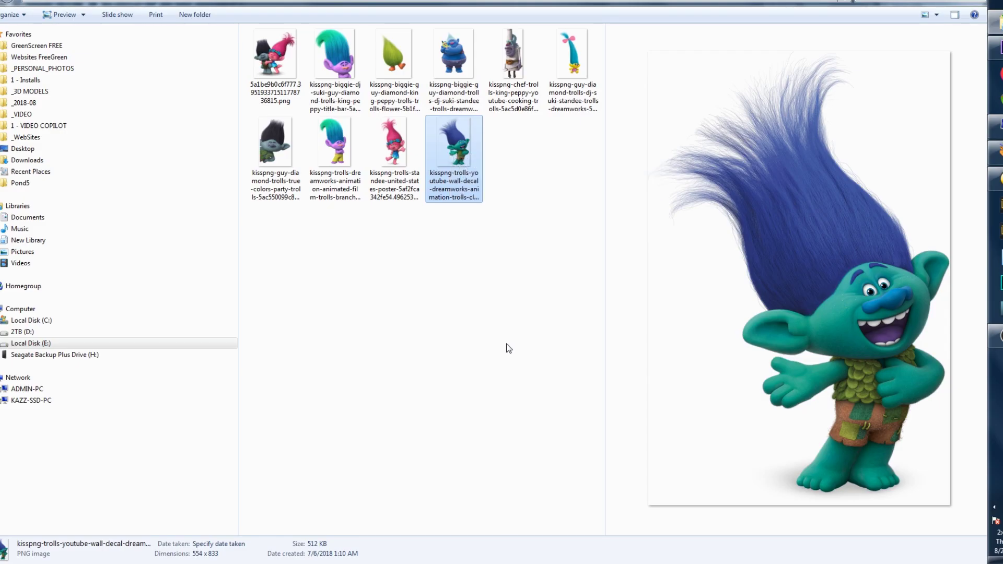
# Step: Import the blue-haired troll PNG from Explorer and place it in Comp 1 as layer 1, starting later
pyautogui.moveTo(453, 152); pyautogui.dragTo(21, 192)
pyautogui.moveTo(43, 119); pyautogui.dragTo(92, 410)
pyautogui.moveTo(355, 413); pyautogui.dragTo(367, 393)
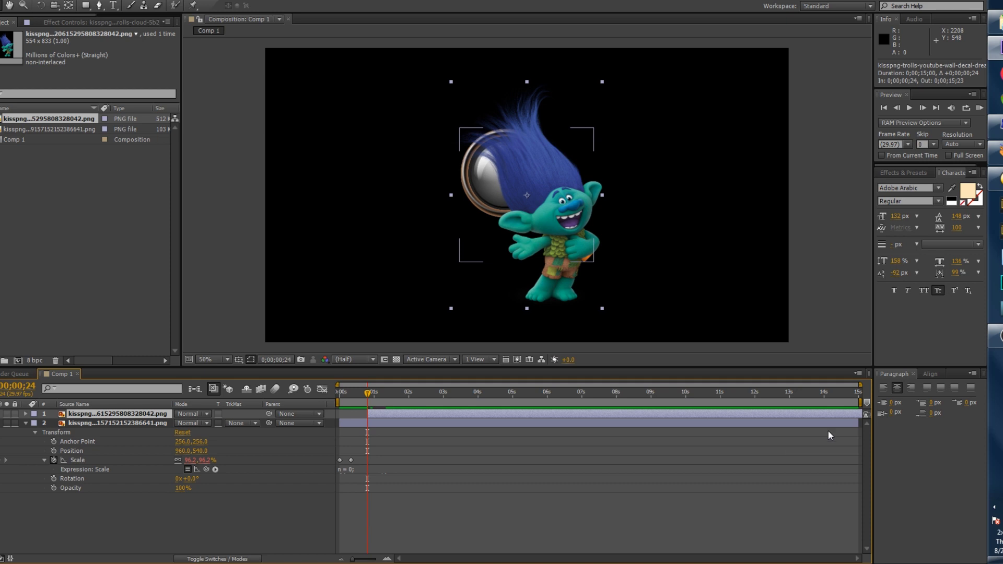
# Step: Trim the magnifier layer to end around 0;00;01;14 and start the troll layer right after, previewing the handoff
pyautogui.moveTo(858, 423); pyautogui.dragTo(356, 459)
pyautogui.moveTo(375, 413); pyautogui.dragTo(366, 413)
pyautogui.click(352, 397)
pyautogui.press('space')
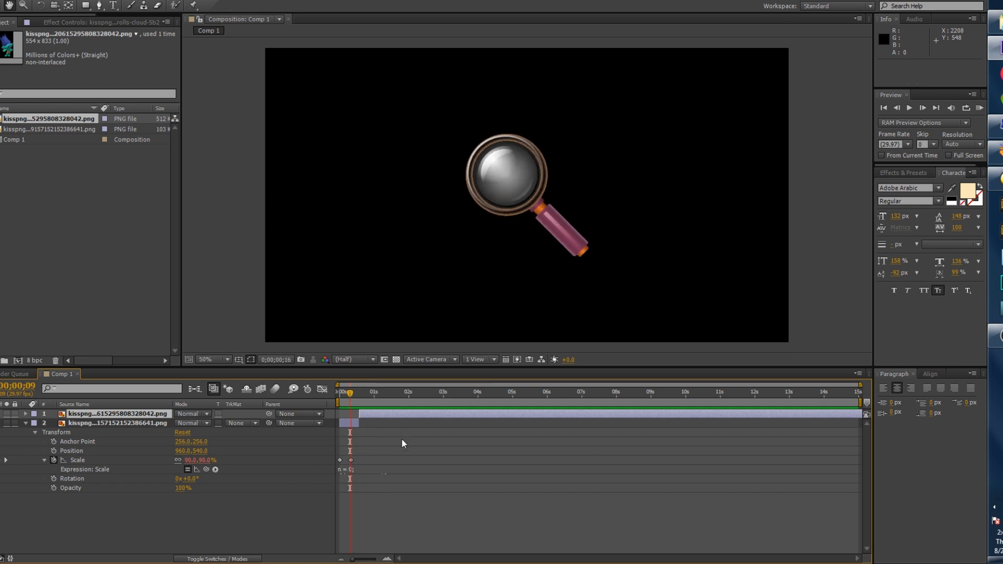
pyautogui.moveTo(377, 412)
pyautogui.mouseDown()
pyautogui.moveTo(410, 414)
pyautogui.moveTo(371, 422)
pyautogui.mouseUp()
pyautogui.click(356, 393)
pyautogui.press('space')
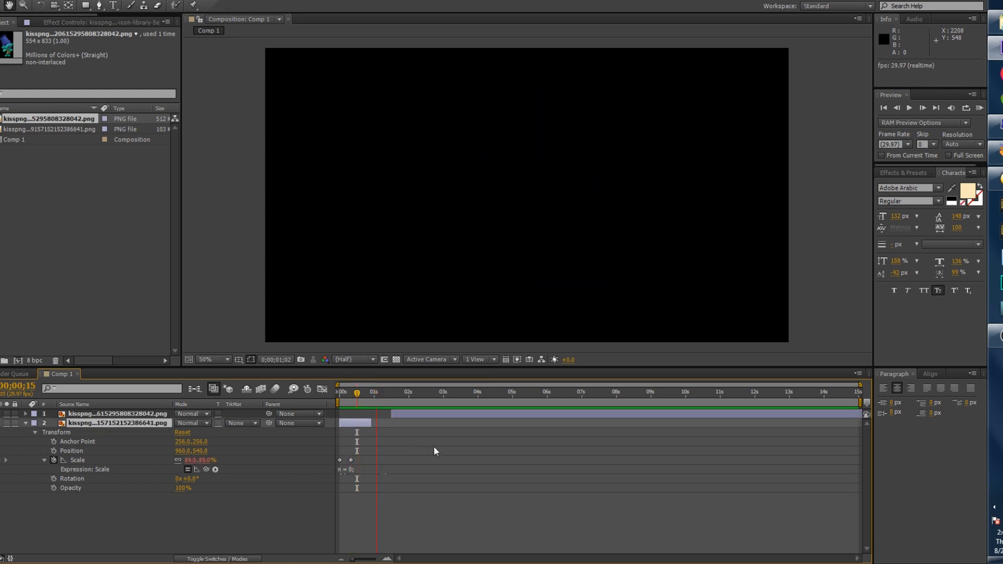
pyautogui.click(398, 425)
pyautogui.moveTo(371, 422); pyautogui.dragTo(381, 422)
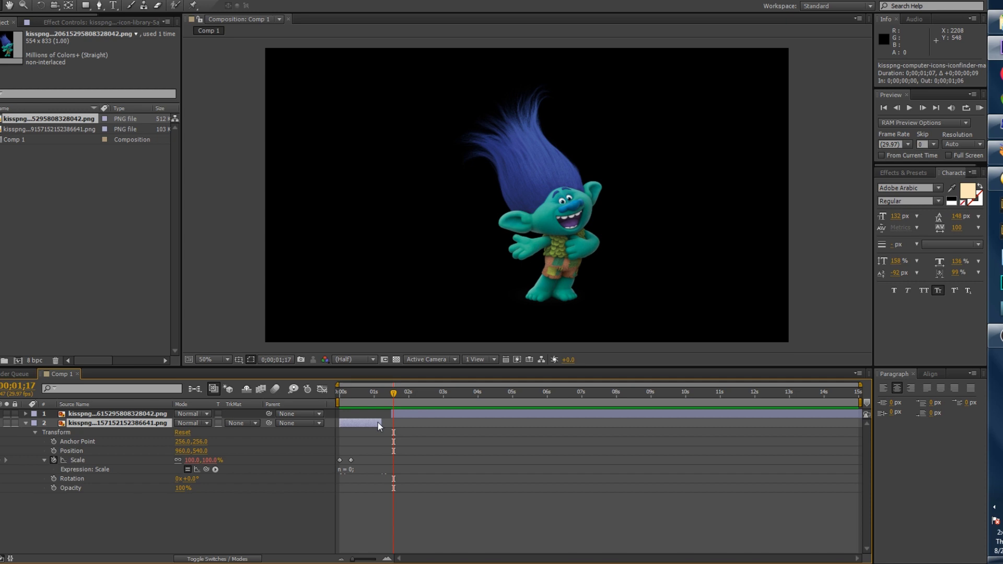
pyautogui.press('KP_0')
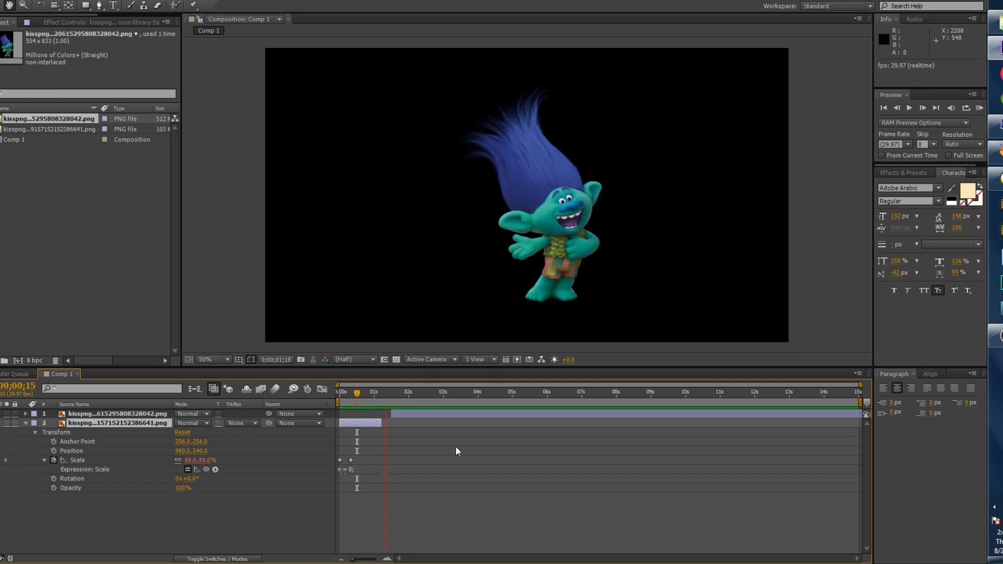
pyautogui.moveTo(381, 421); pyautogui.dragTo(390, 422)
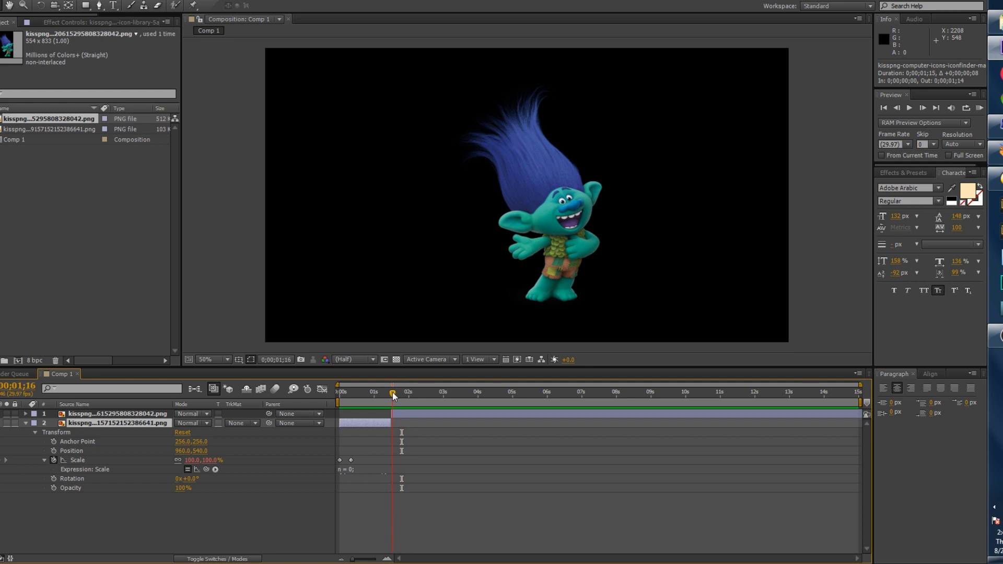
# Step: Keyframe the troll's Scale from 0% at 0;00;01;16 to 100% at 0;00;02;01, then preview
pyautogui.click(25, 414)
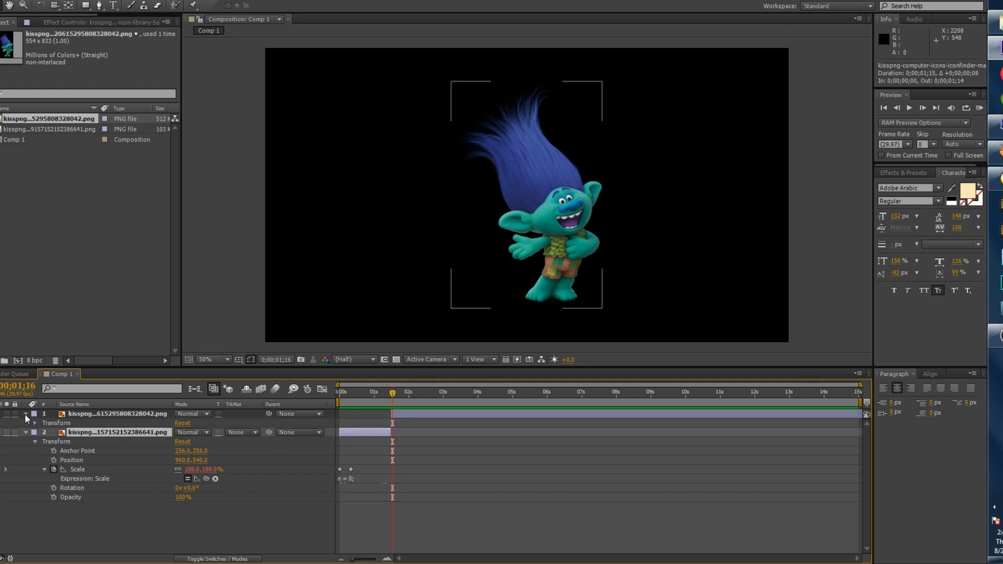
pyautogui.click(35, 424)
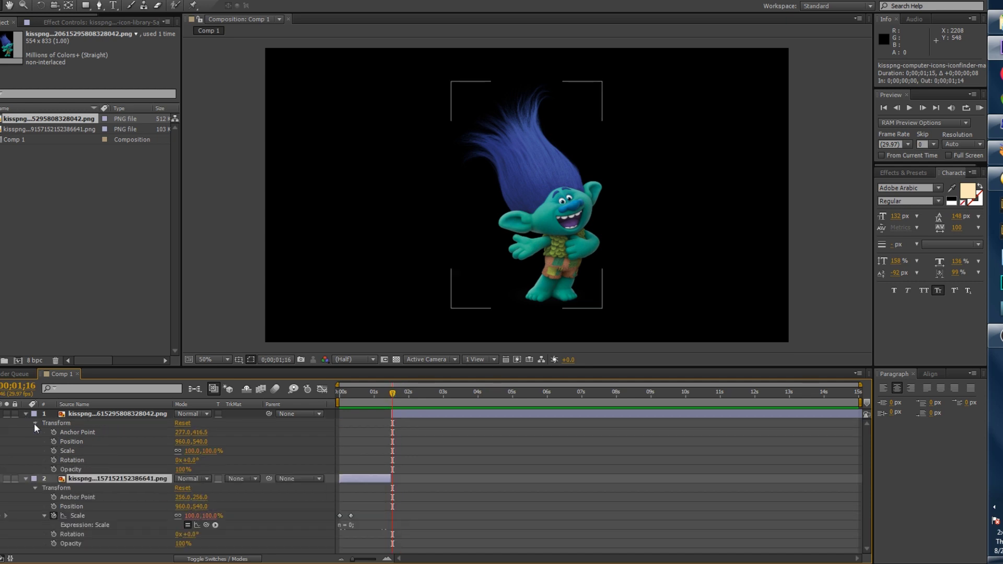
pyautogui.click(356, 383)
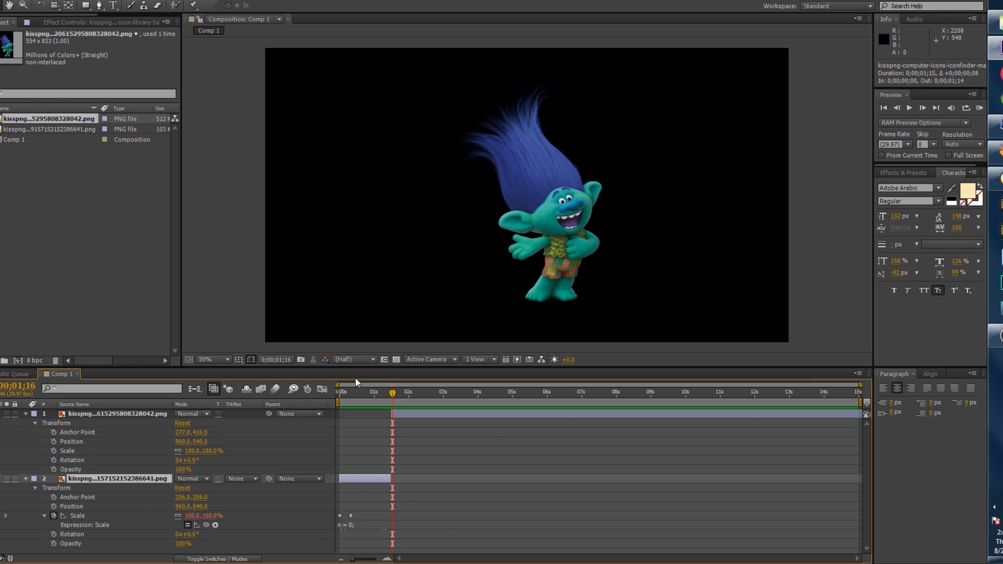
pyautogui.moveTo(392, 393)
pyautogui.mouseDown()
pyautogui.moveTo(409, 393)
pyautogui.moveTo(392, 403)
pyautogui.mouseUp()
pyautogui.click(54, 451)
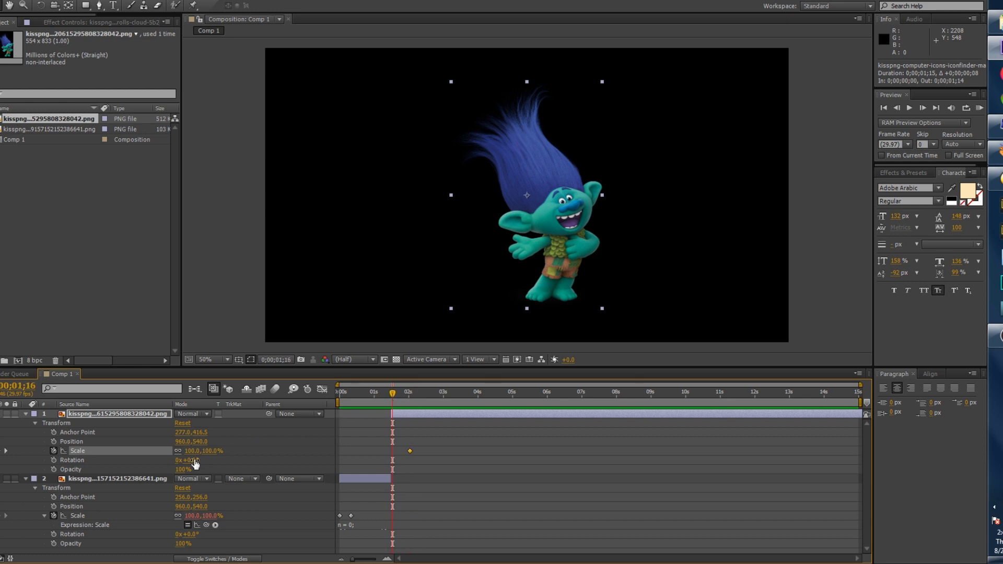
pyautogui.click(210, 451)
pyautogui.write('0')
pyautogui.press('Return')
pyautogui.press('space')
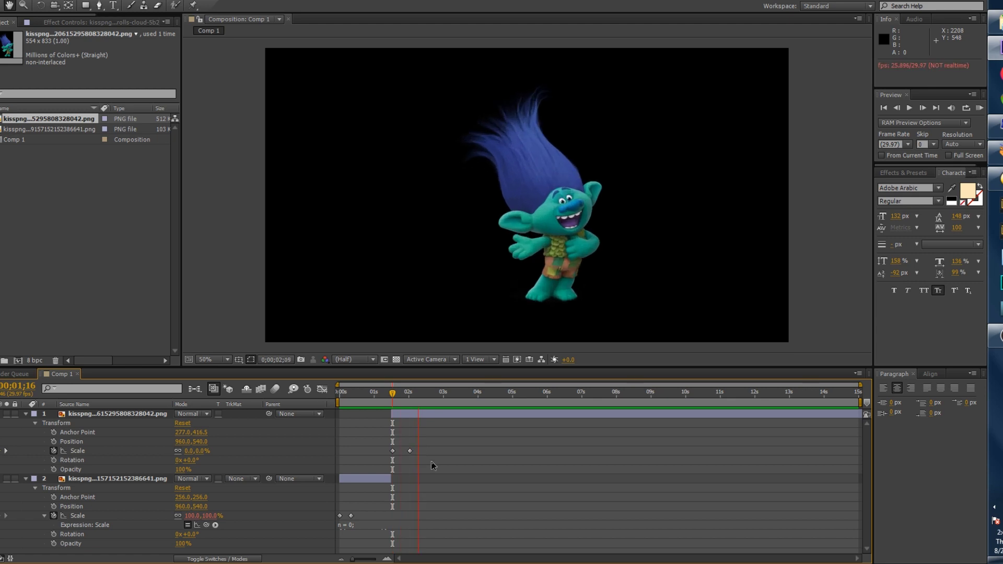
# Step: Paste the bounce expression into the troll's Scale and preview the whole animation from the start
pyautogui.keyDown('alt'); pyautogui.click(52, 452); pyautogui.keyUp('alt')
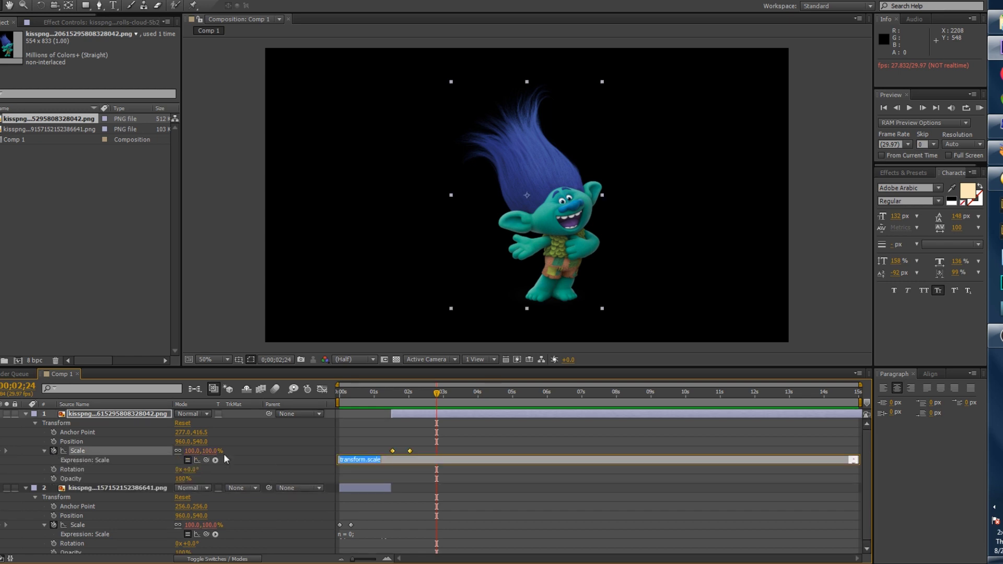
pyautogui.write('n = 0;if (numKeys > 0){n = nearestKey(time).index;if (key(n).time > time){n--;}}if (n == 0){t = 0;}else{t = time - key(n).time;}if (n > 0){v = velocityAtTime(key(n).time - thisComp.frameDuration/10);amp = .07;freq = 4.0;decay = 3.0;value + v*amp*Math.sin(freq*t*2*Math.PI)/Math.exp(decay*t);}else{value;}')
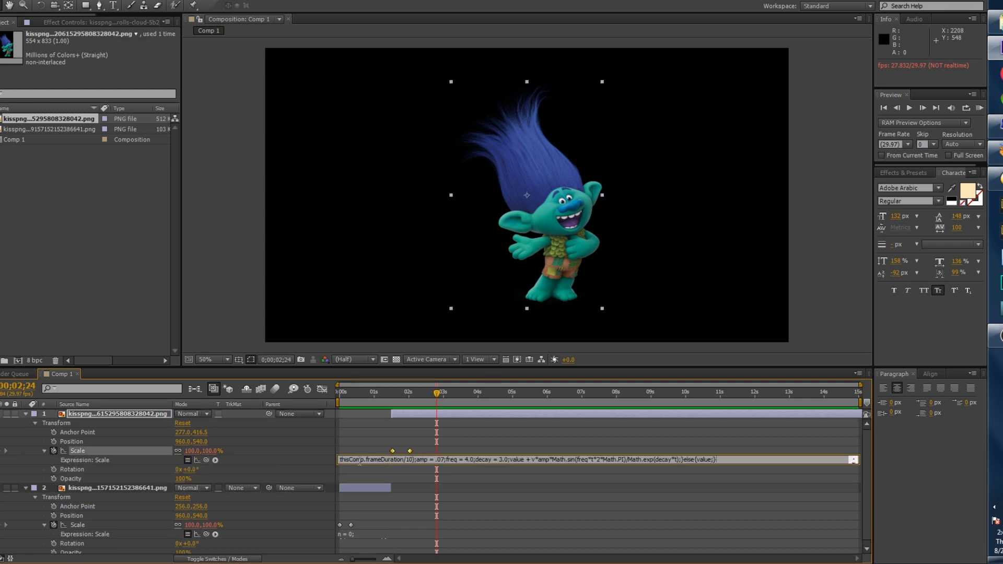
pyautogui.click(390, 397)
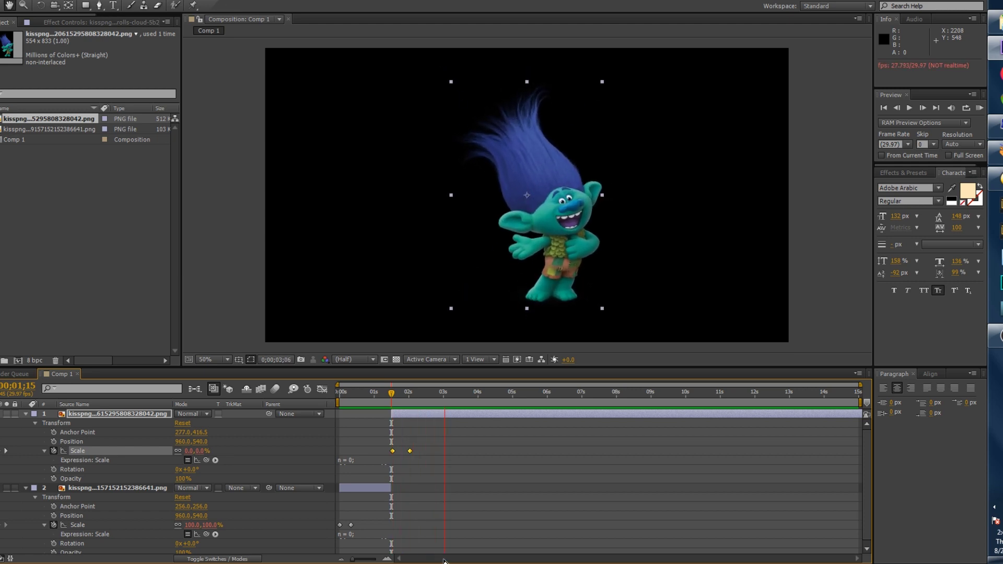
pyautogui.press('space')
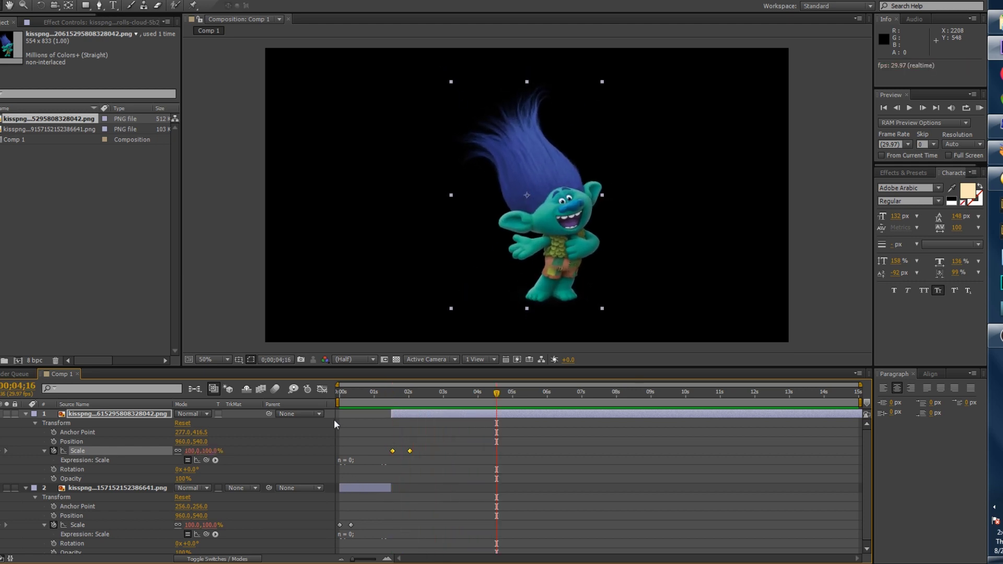
pyautogui.click(340, 394)
pyautogui.press('space')
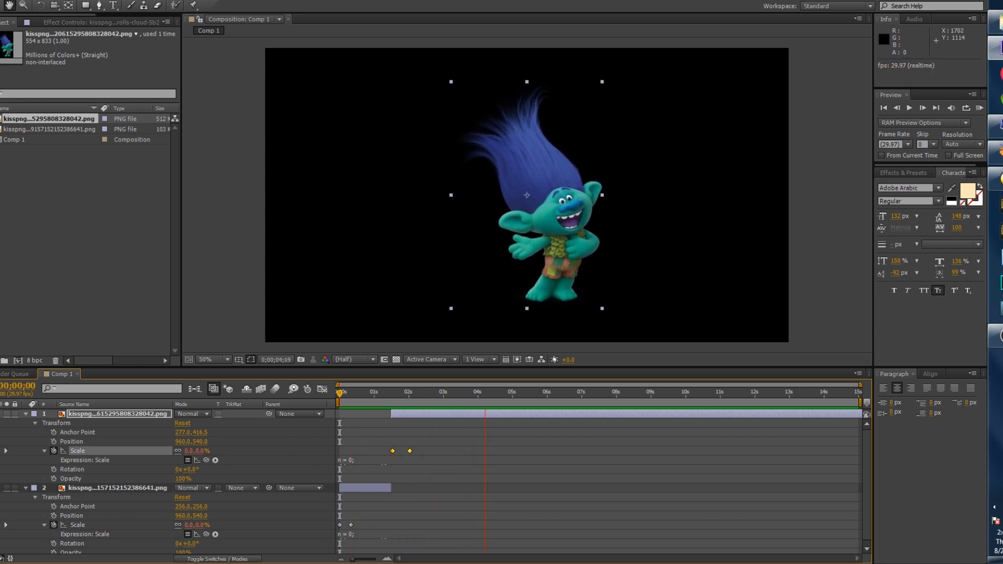
# Step: Show BOUNCE-CODE-AFTER-EFFECTS.txt and highlight its amp, freq and decay lines
pyautogui.click(995, 180)
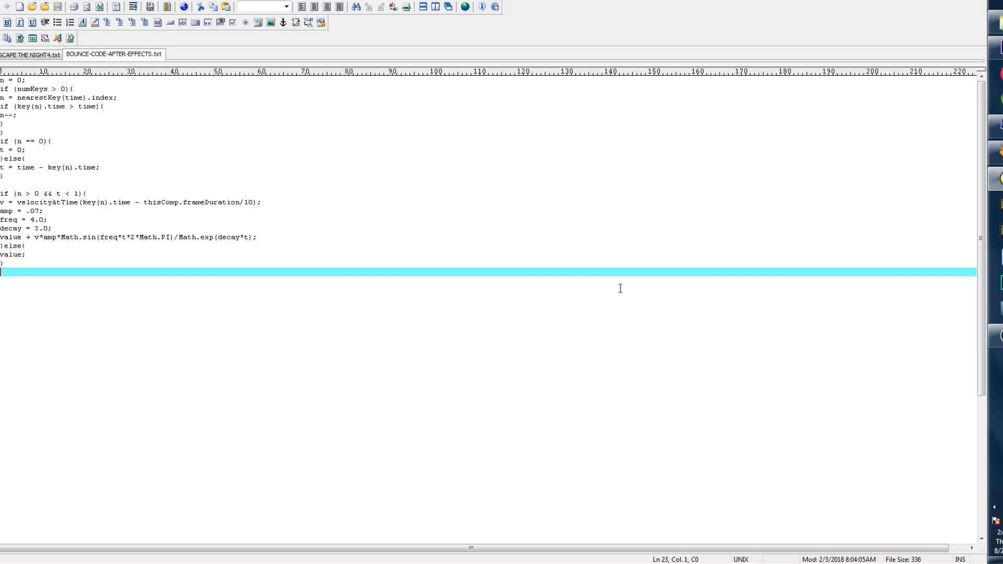
pyautogui.moveTo(57, 229); pyautogui.dragTo(0, 211)
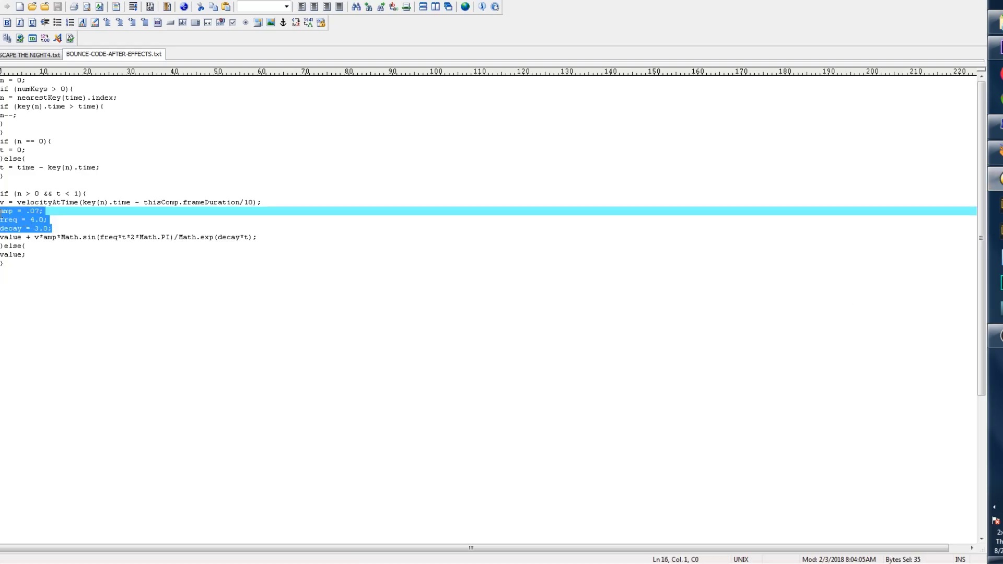